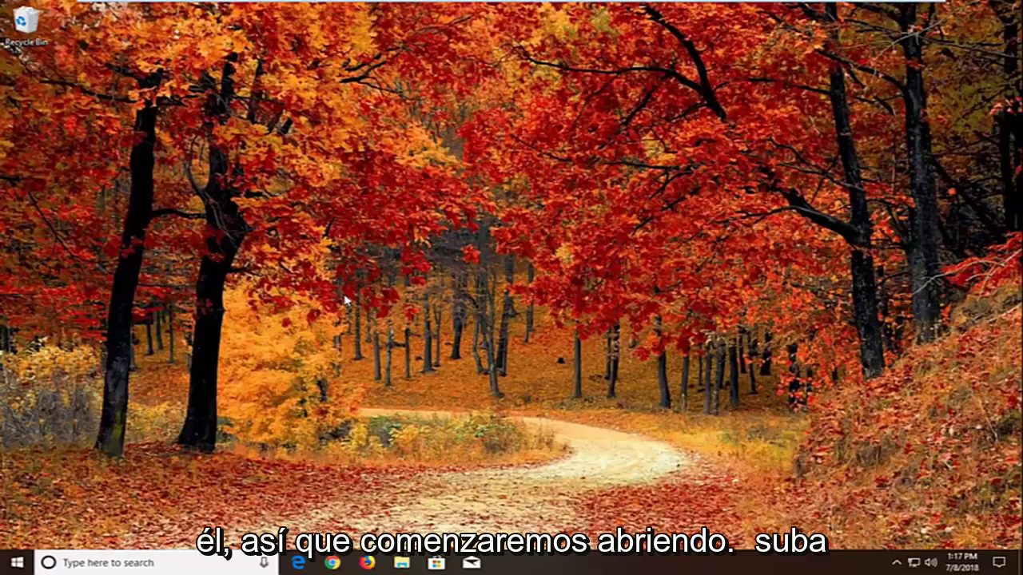
Step: Search Windows for "services" and open the Services desktop app
left_click(14, 562)
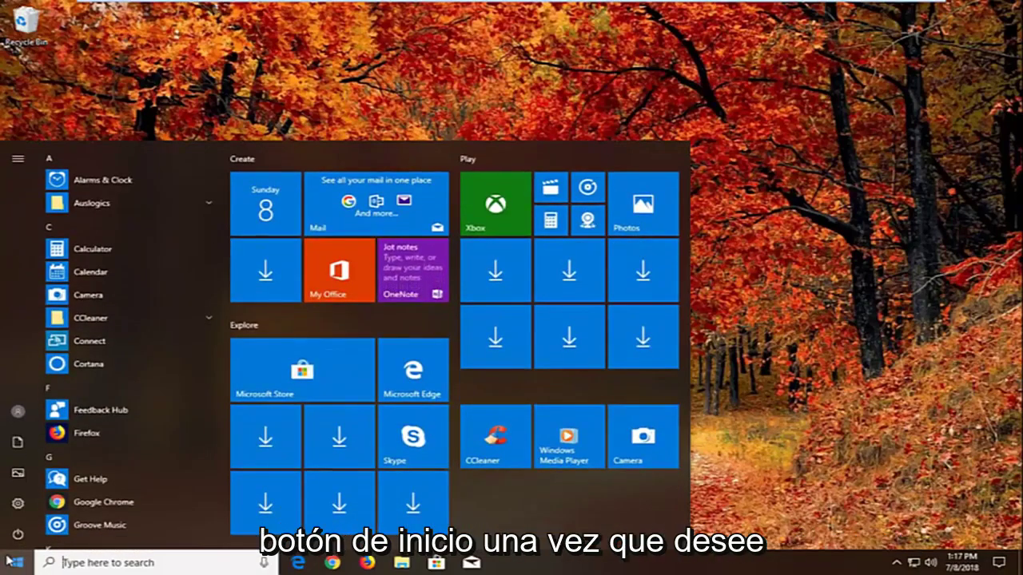
type("services")
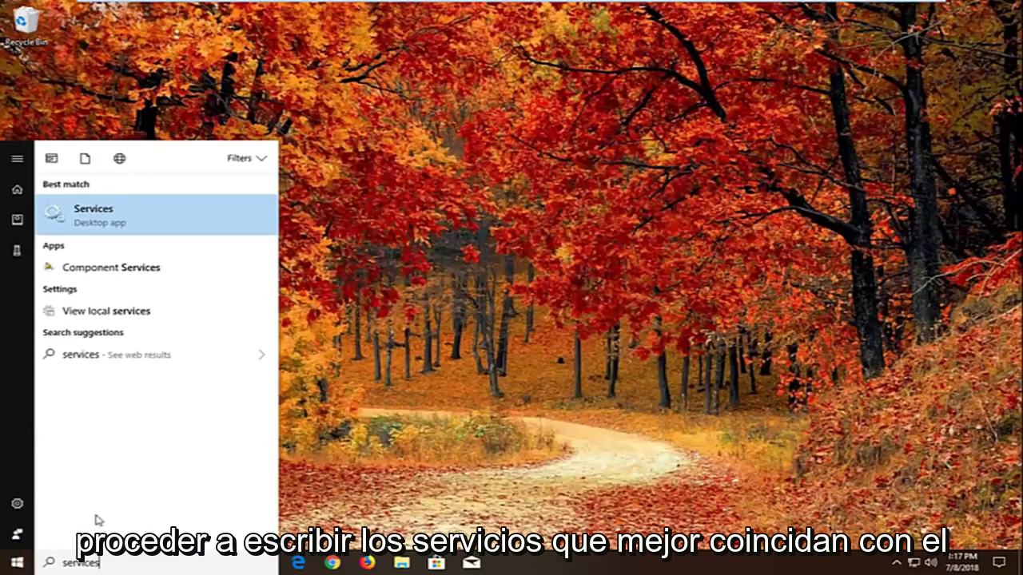
left_click(96, 223)
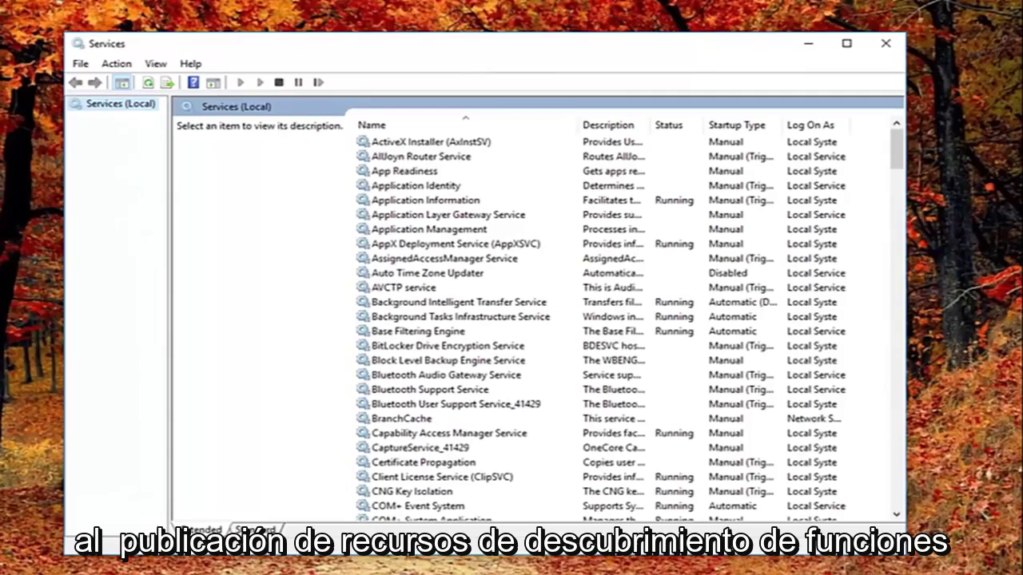
Step: Find the Function Discovery Resource Publication service in the local services list and open its properties
left_click(463, 331)
scroll(456, 354, "down", 10)
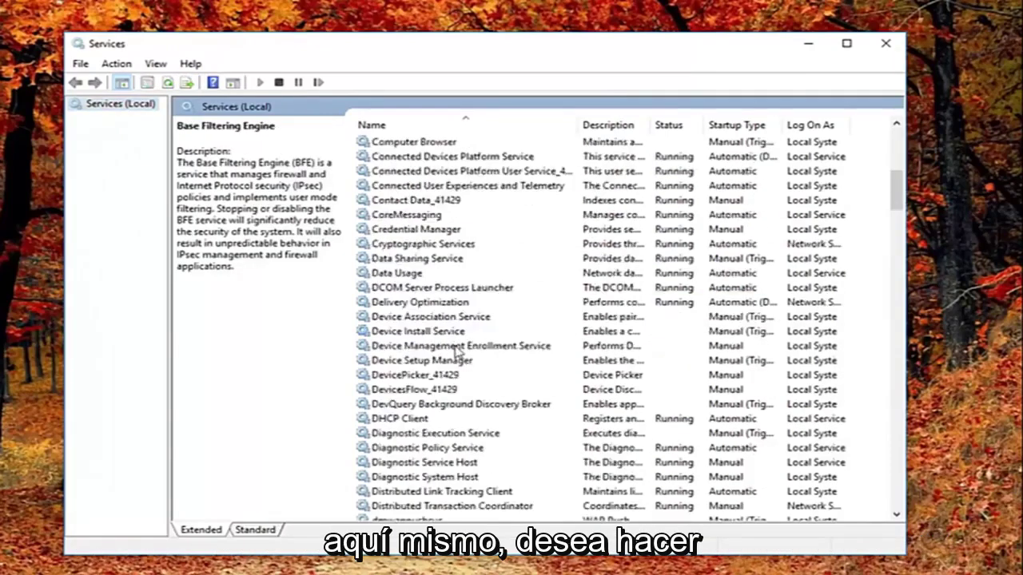
scroll(424, 387, "down", 6)
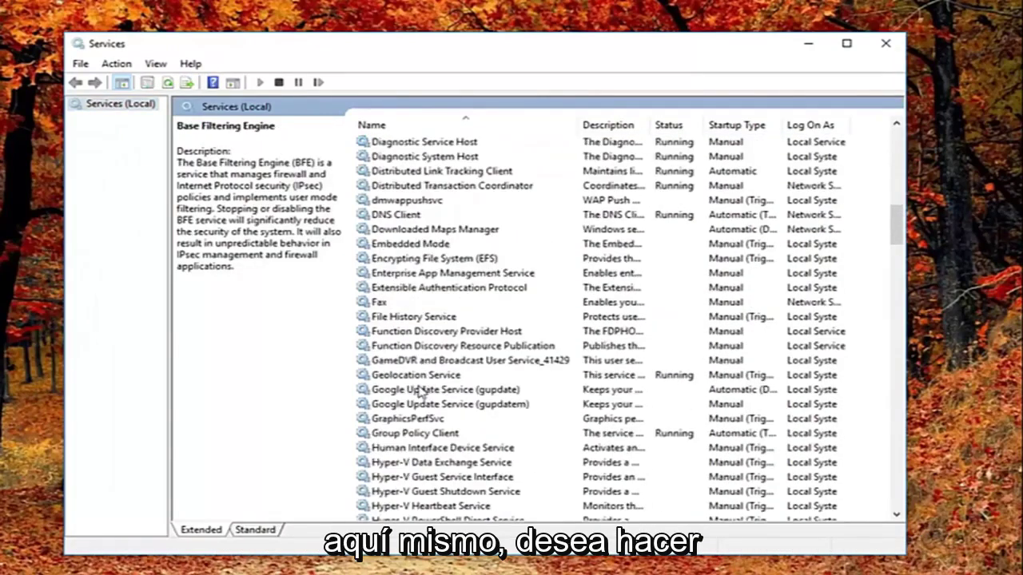
left_click(396, 345)
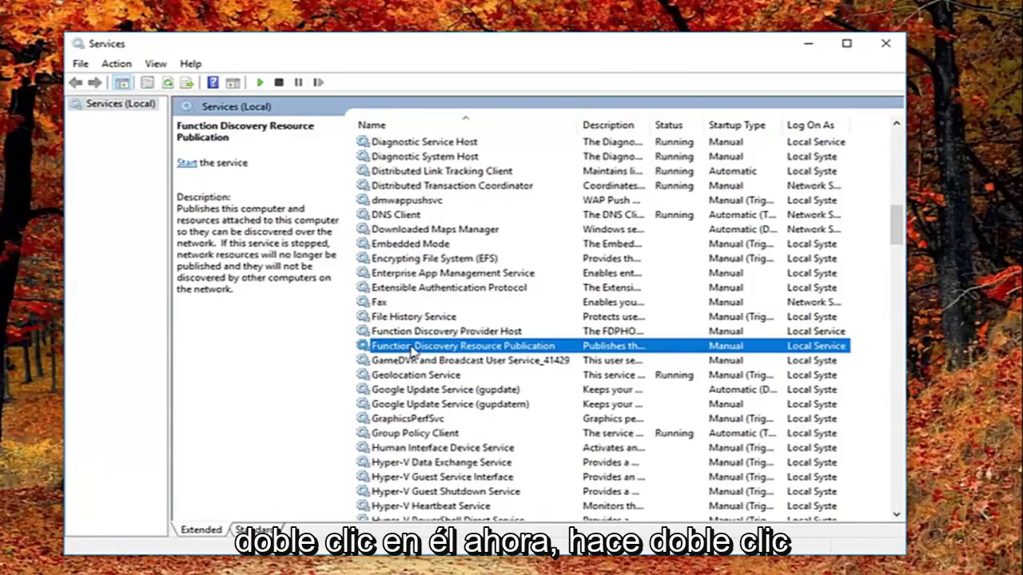
double_click(412, 348)
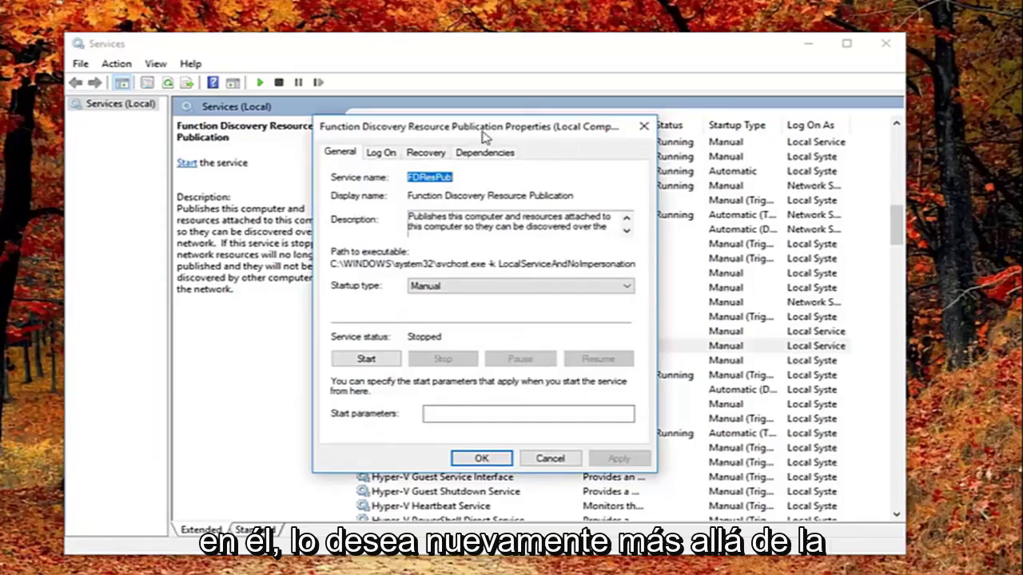
Step: Set the Function Discovery Resource Publication startup type to Automatic (Delayed Start), then apply and save the change
left_click_drag(483, 137, 595, 126)
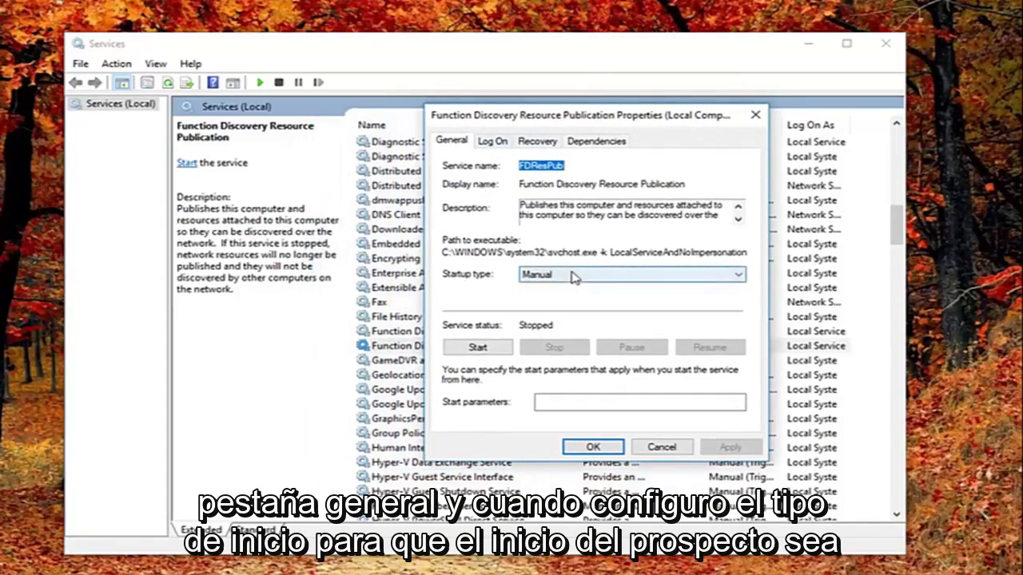
left_click(575, 277)
left_click(563, 288)
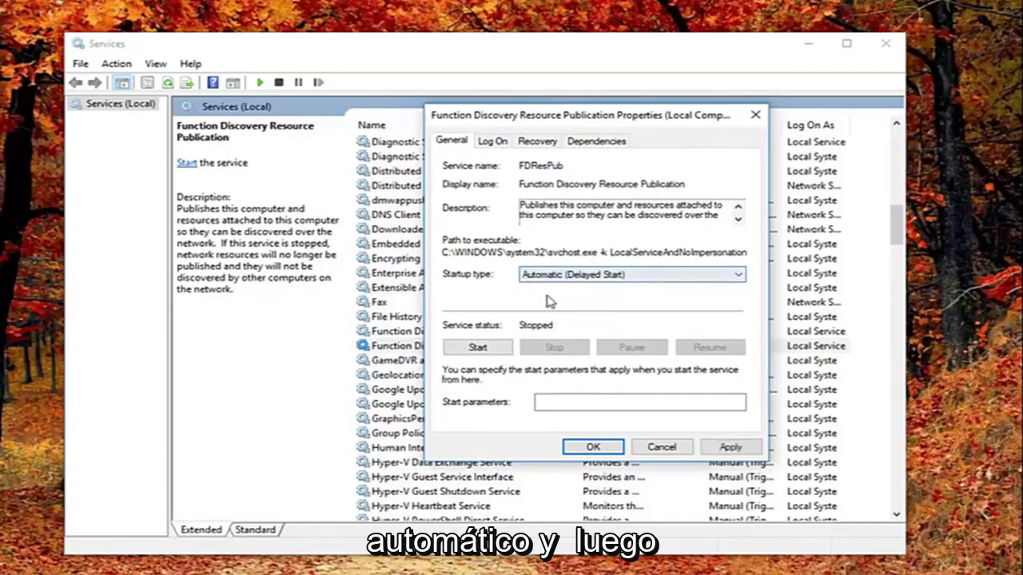
left_click(730, 447)
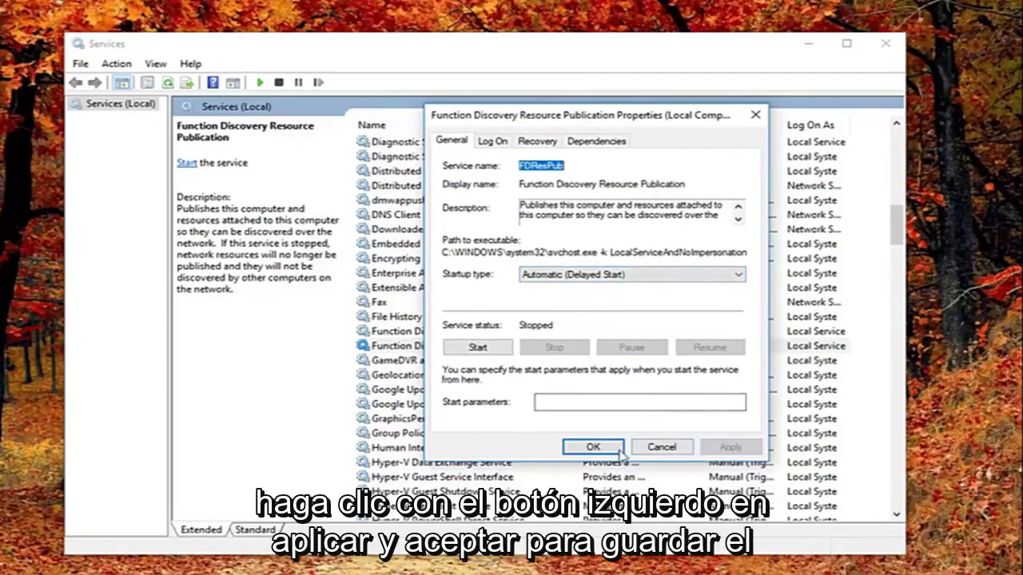
left_click(593, 447)
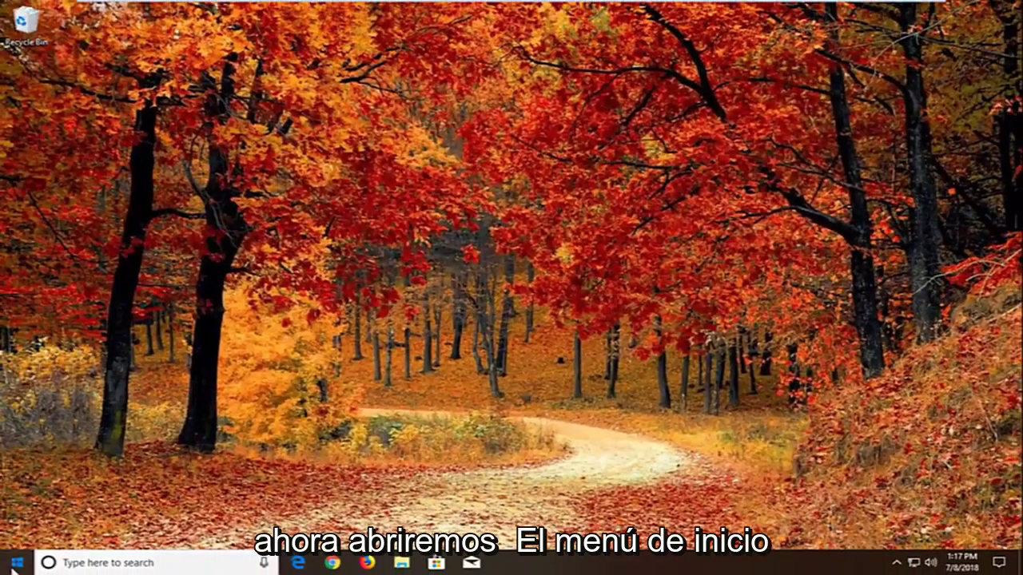
Step: Search Windows for "windows update" and open the Windows Update settings
left_click(12, 569)
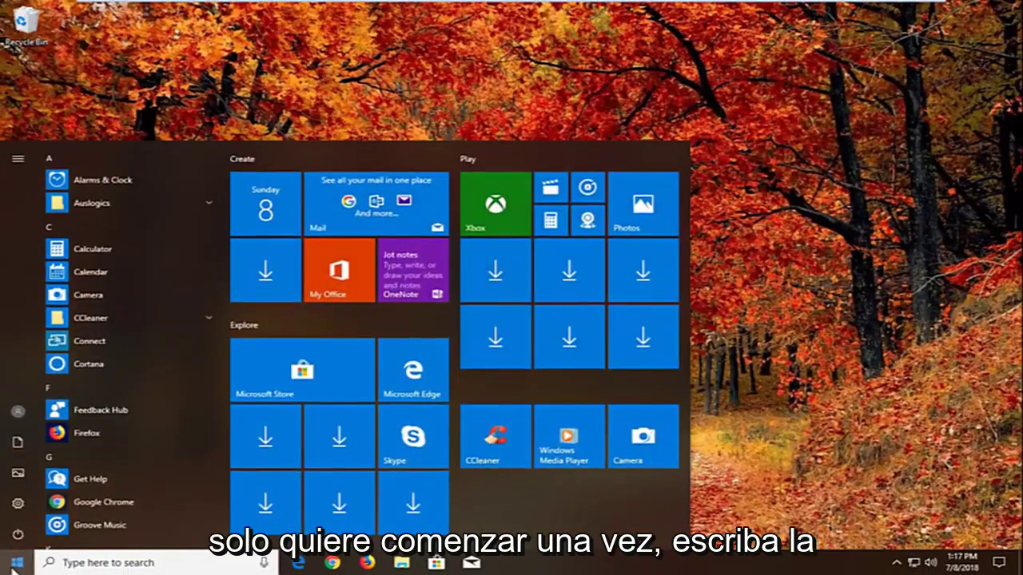
type("windows u")
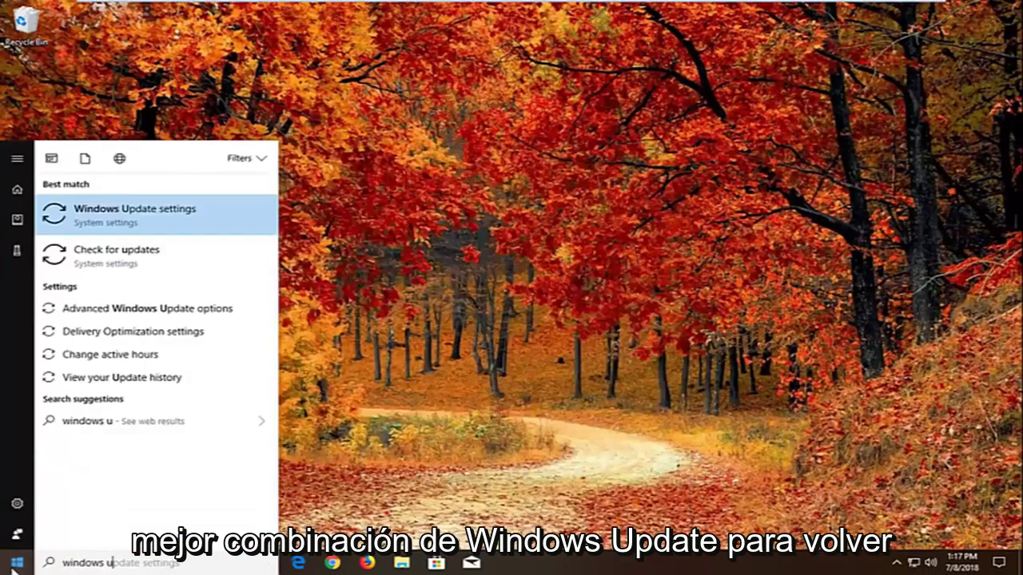
type("pdate")
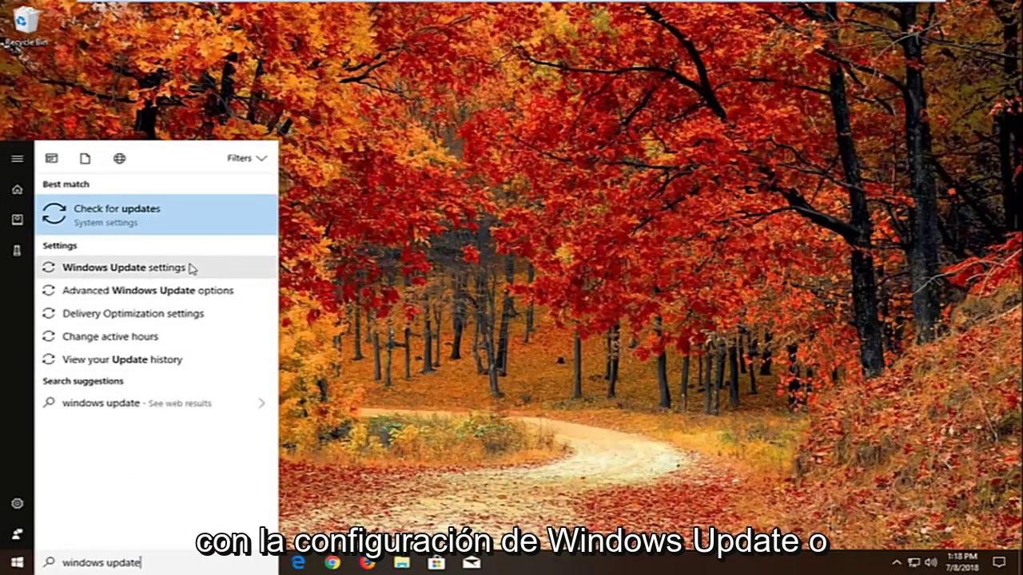
left_click(134, 271)
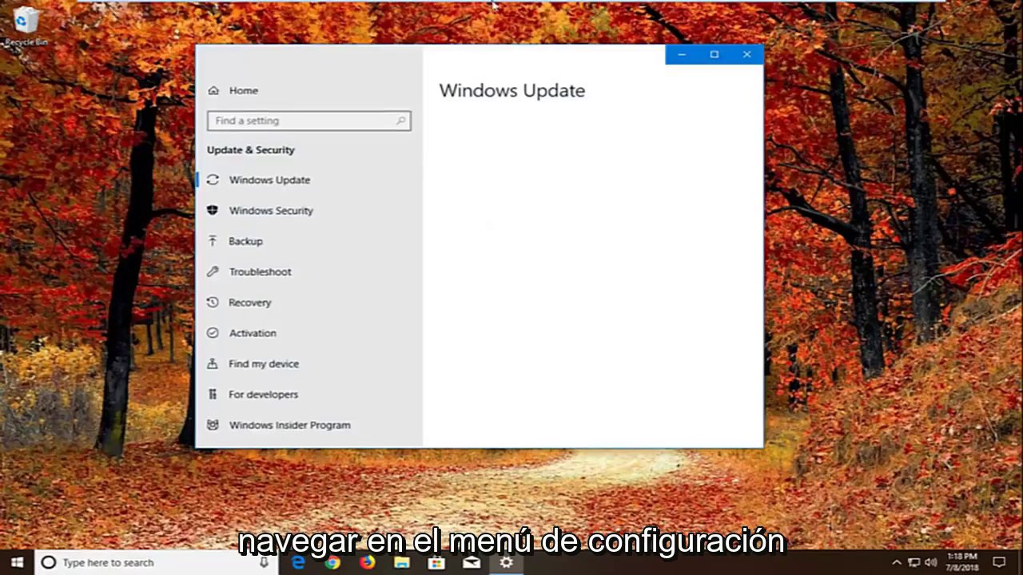
left_click_drag(425, 62, 511, 77)
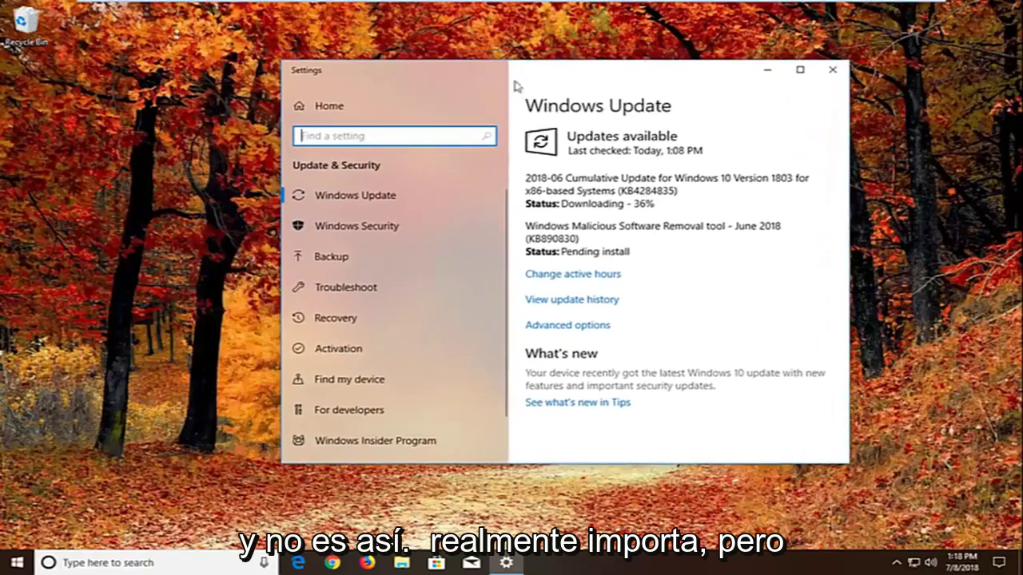
Step: Turn off "Allow downloads from other PCs" under Delivery Optimization in the advanced update options and close Settings
left_click(567, 327)
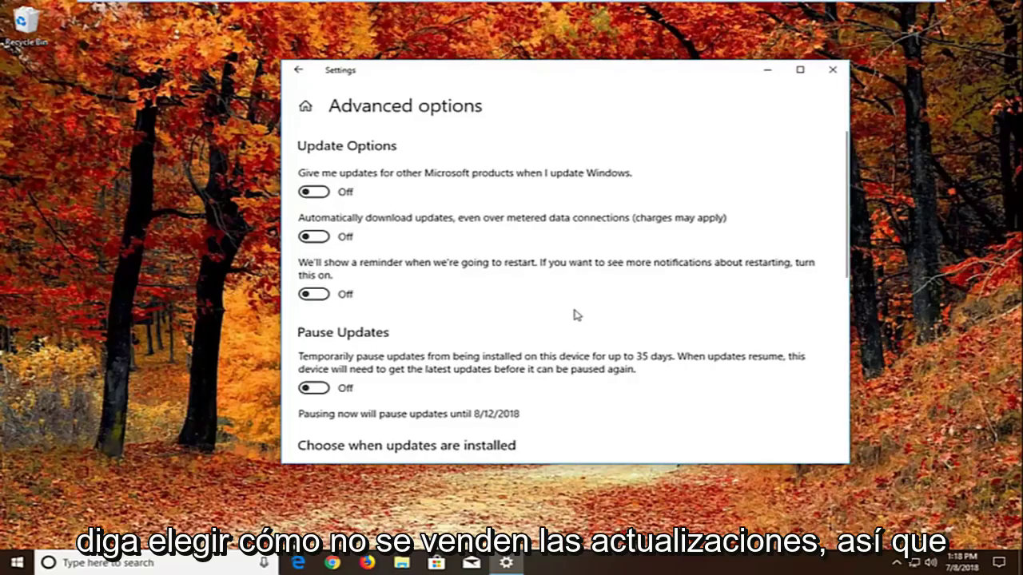
scroll(579, 317, "down", 5)
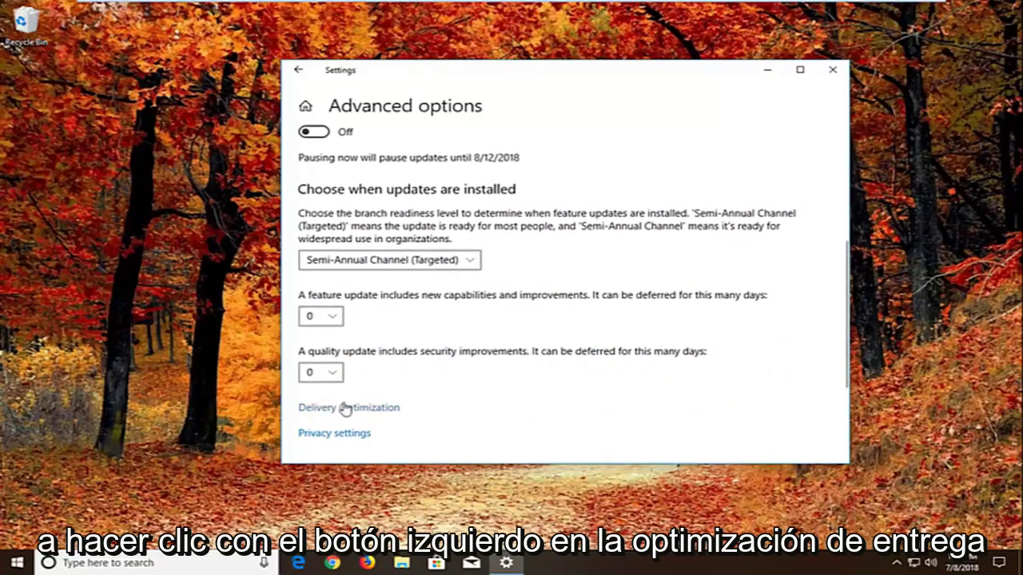
left_click(343, 408)
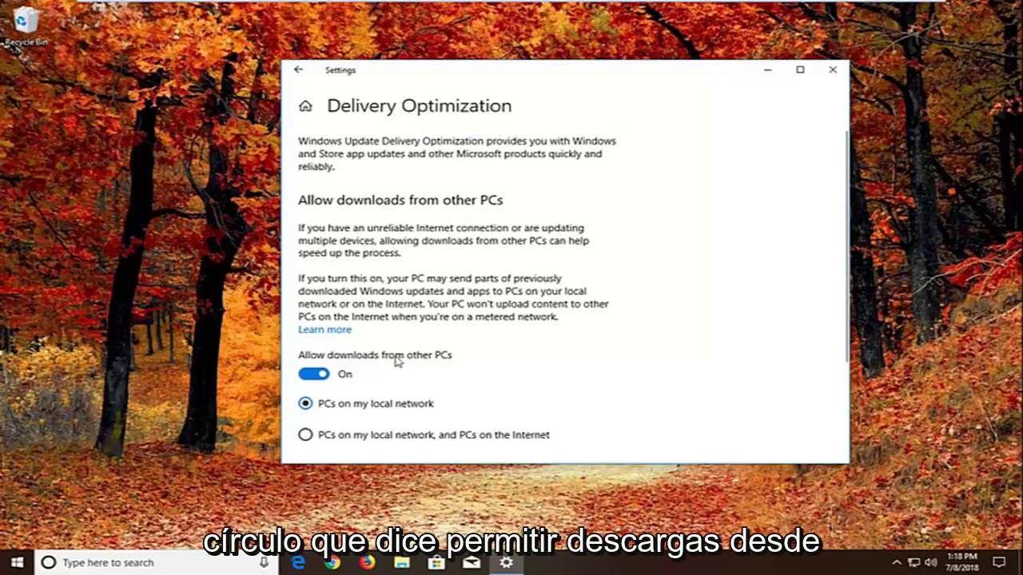
left_click(314, 375)
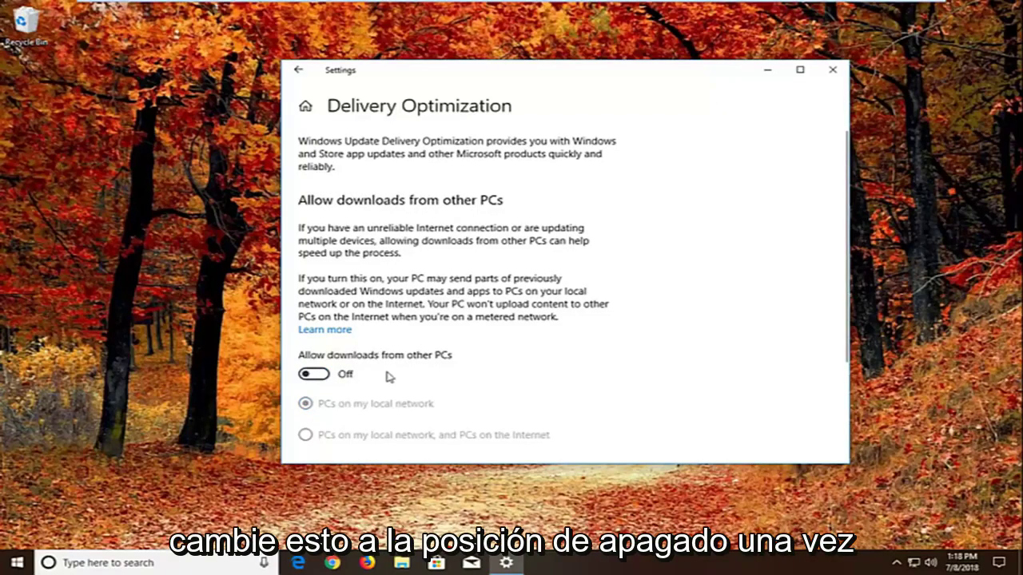
left_click(833, 70)
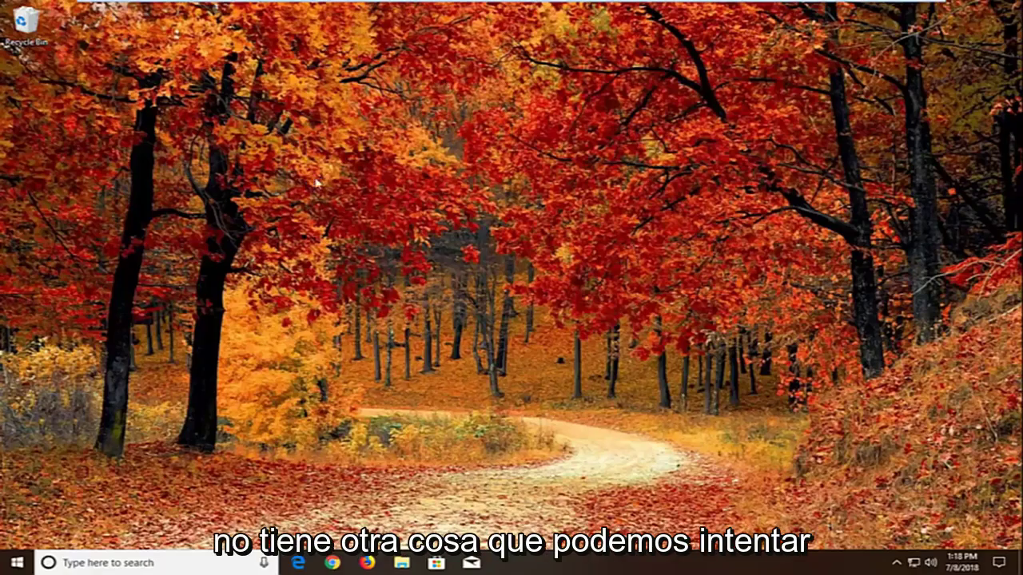
Step: Search Windows for "troubleshoot" and open the Troubleshoot system settings
left_click(18, 563)
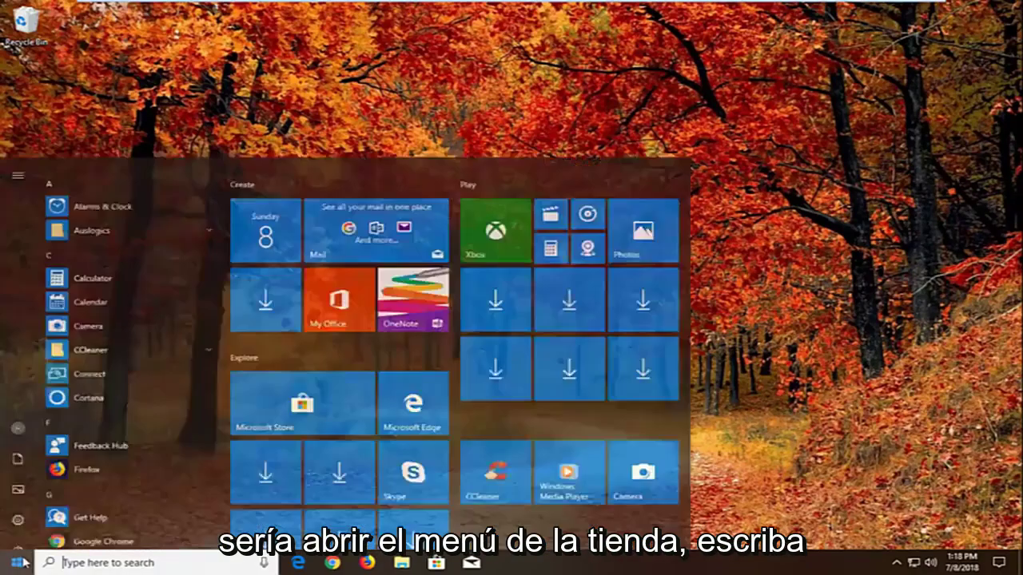
type("terou")
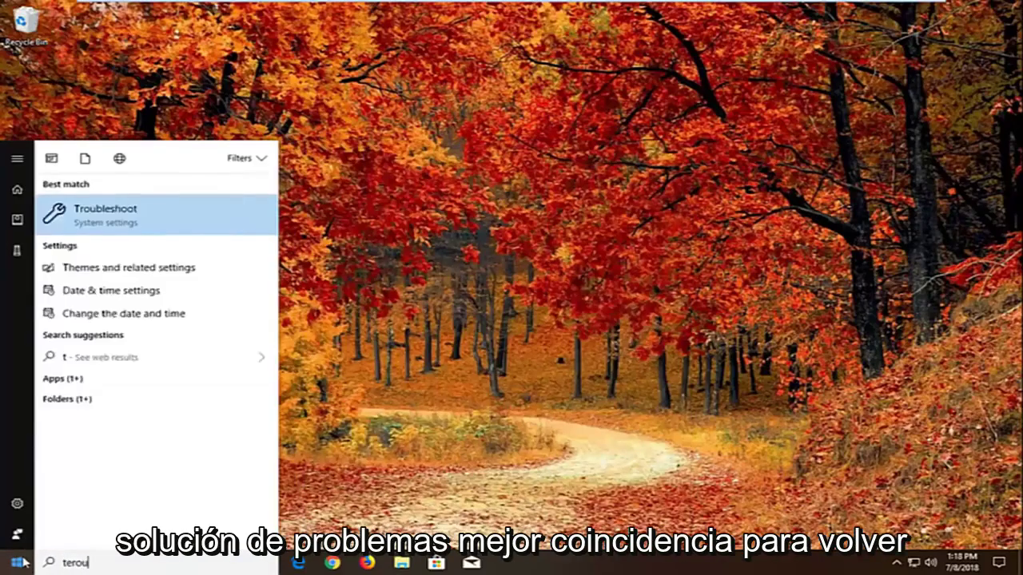
type("bleshoot")
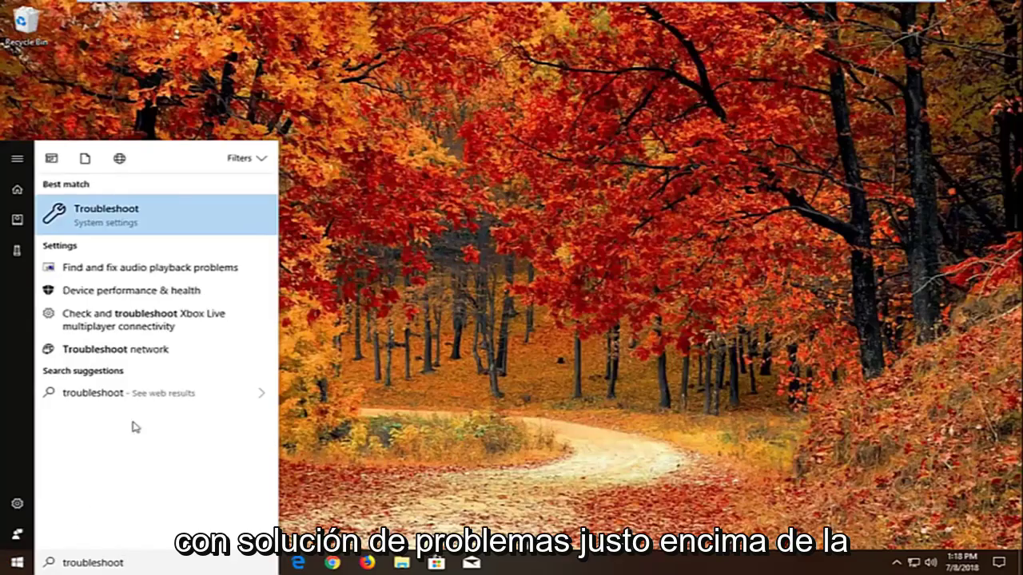
left_click(121, 216)
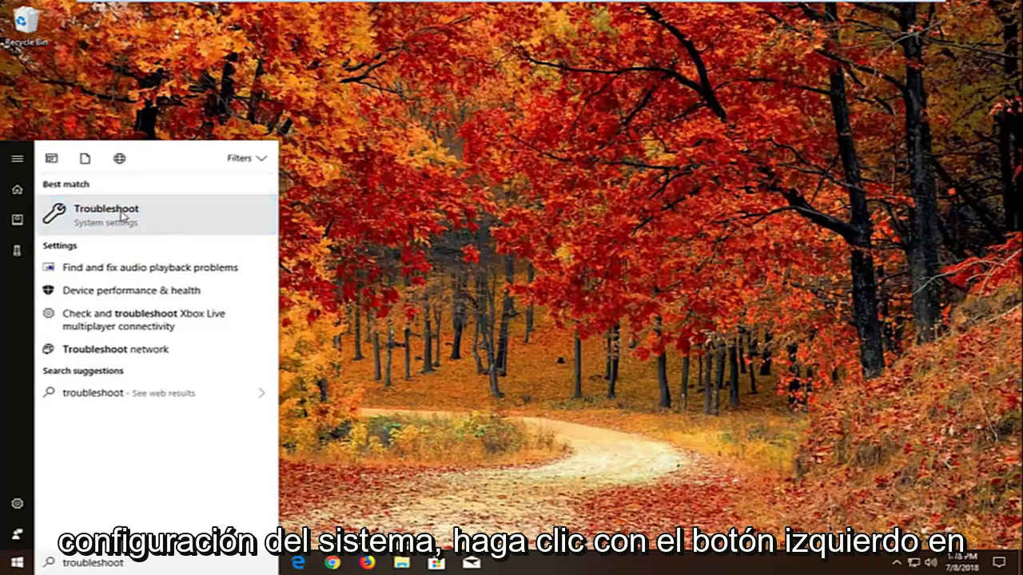
left_click_drag(565, 79, 565, 91)
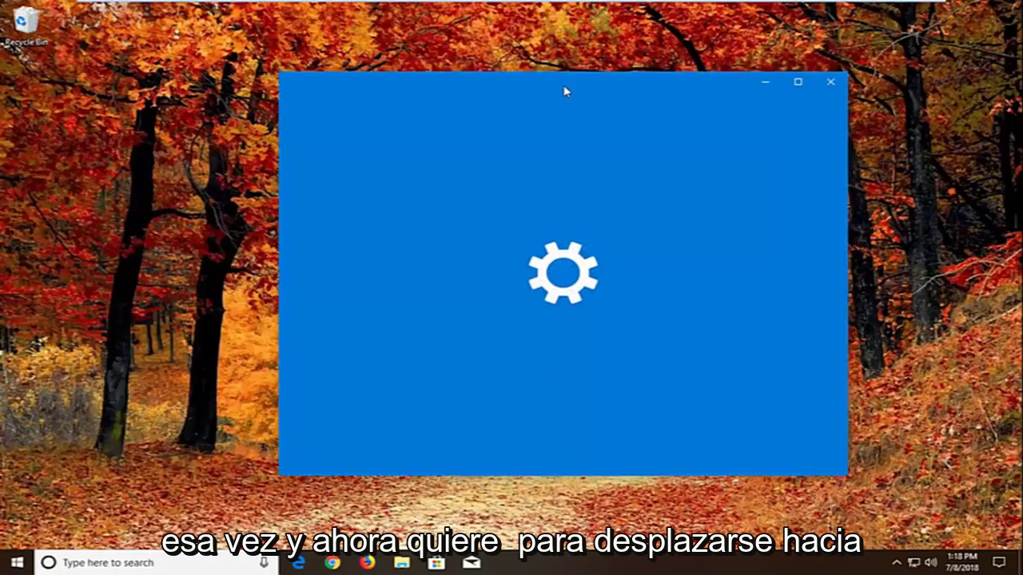
Step: Find Windows Store Apps among the available troubleshooters and run its troubleshooter
scroll(708, 274, "down", 3)
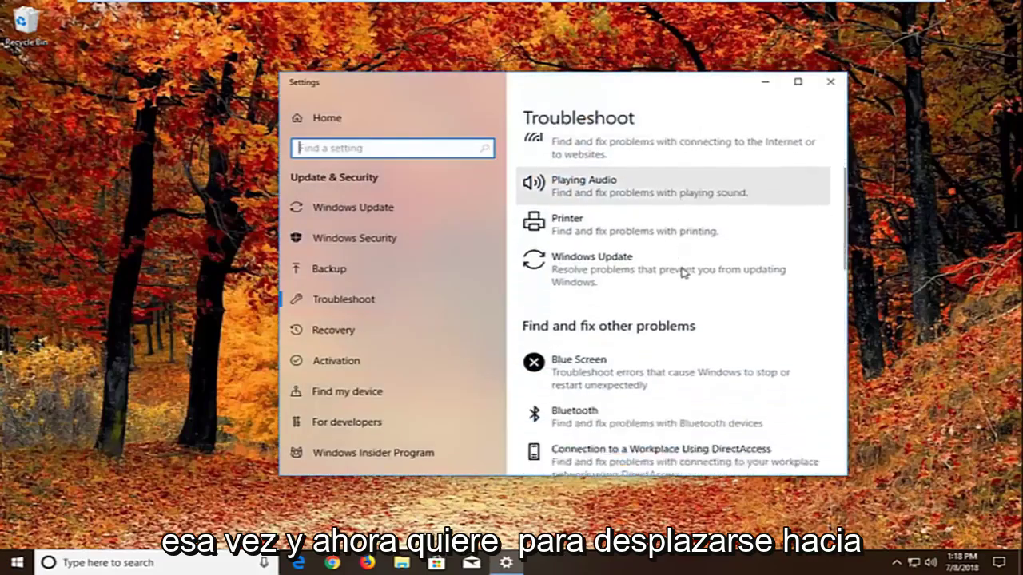
scroll(670, 276, "down", 9)
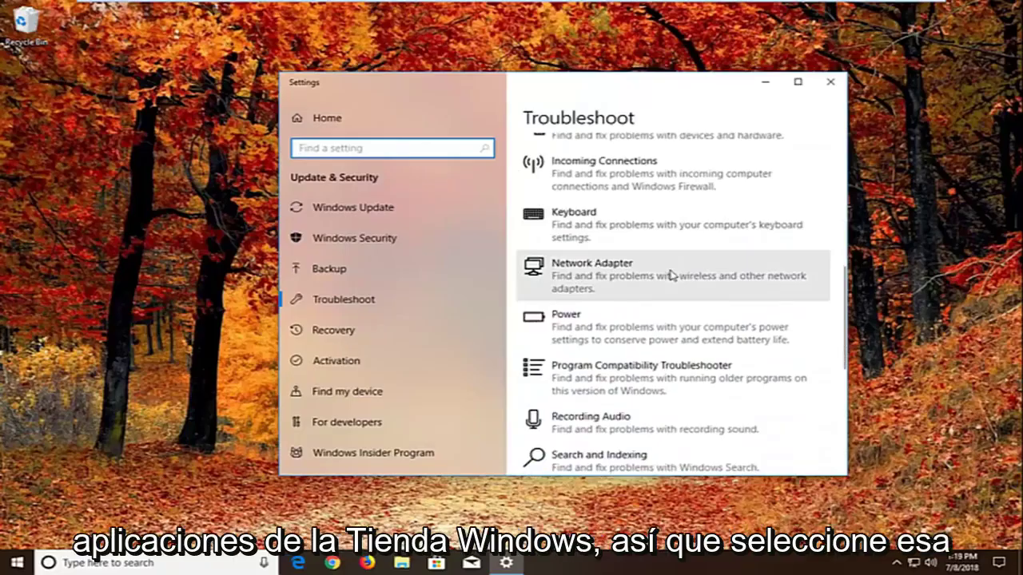
scroll(670, 275, "down", 10)
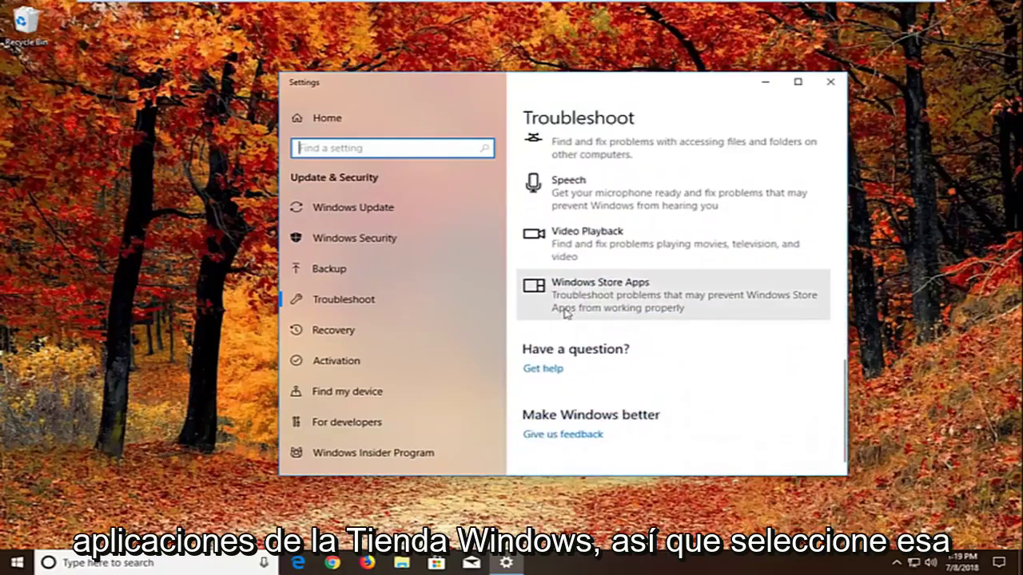
left_click(587, 303)
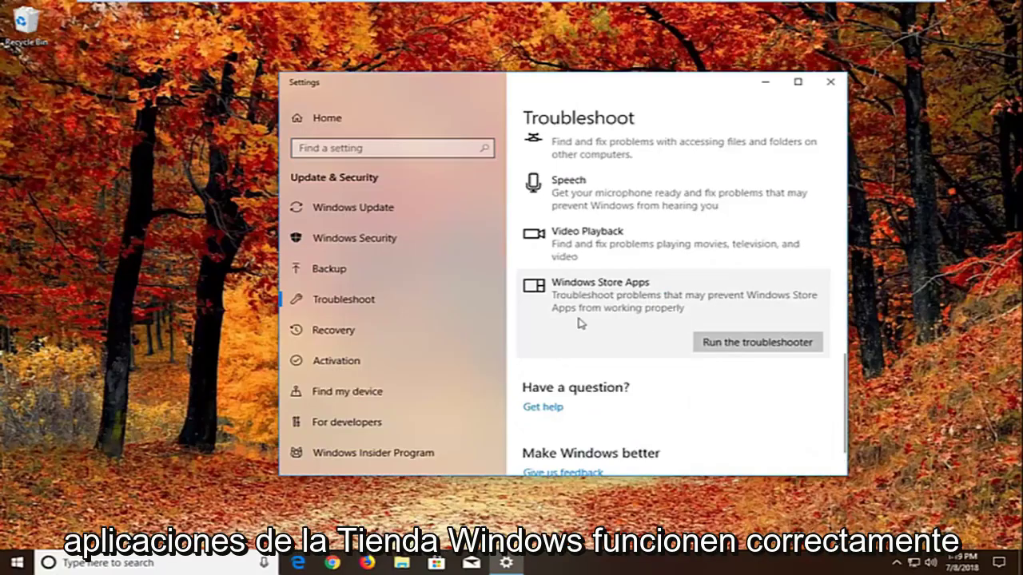
left_click(723, 343)
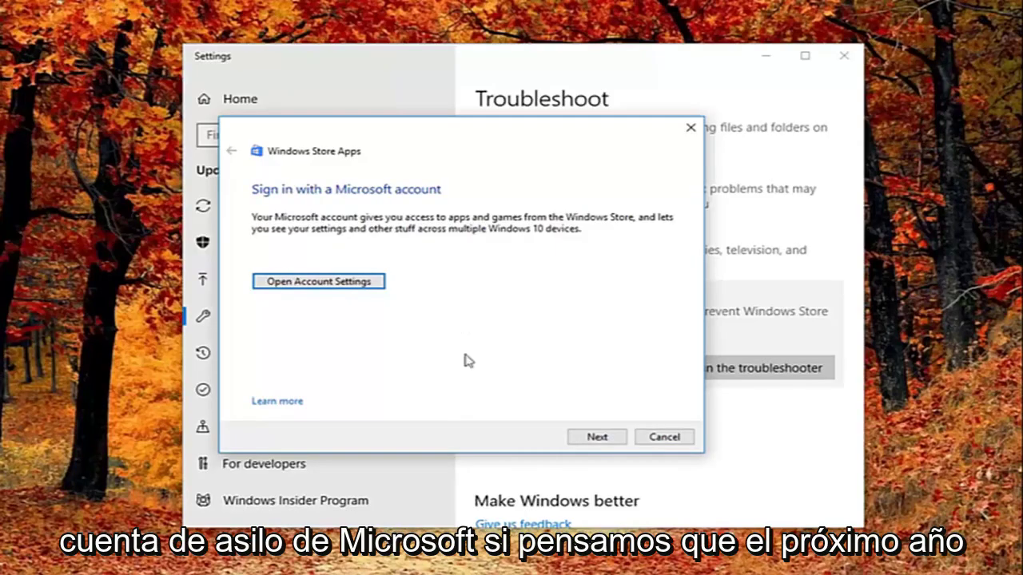
Step: Skip the Microsoft account sign-in and app reset suggestions, then close the troubleshooter and Settings
left_click(582, 439)
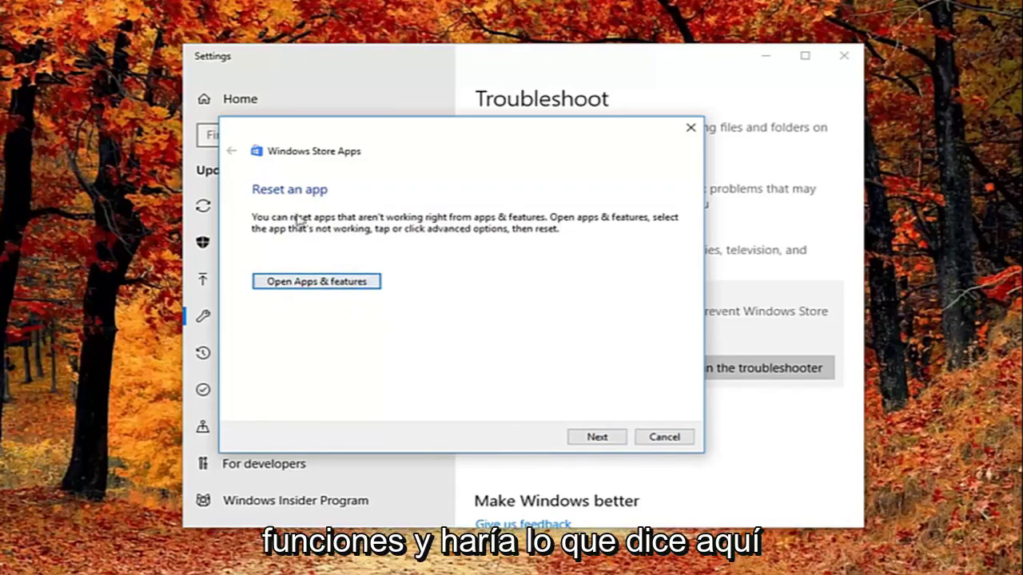
left_click(598, 438)
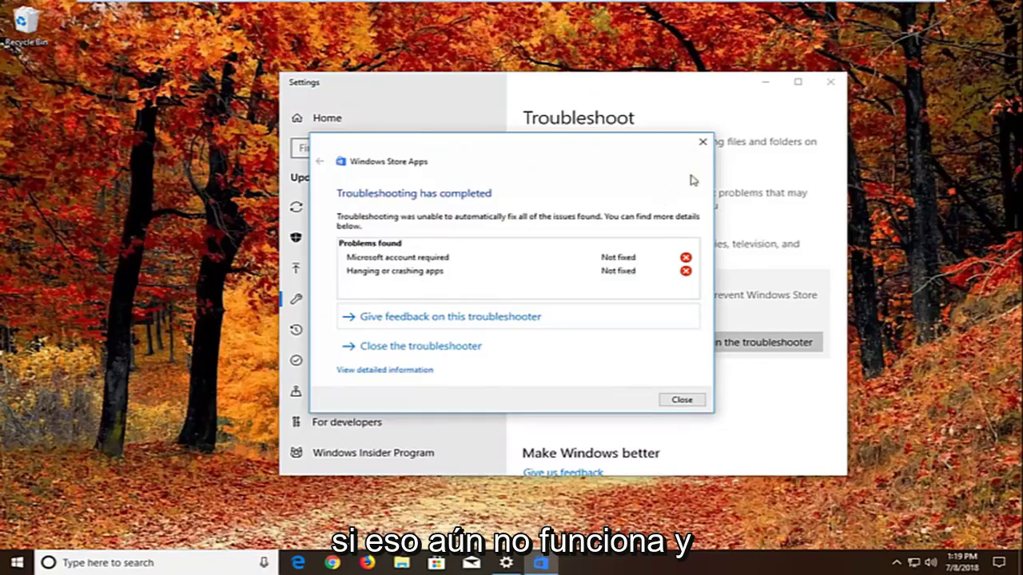
left_click(696, 403)
left_click(830, 81)
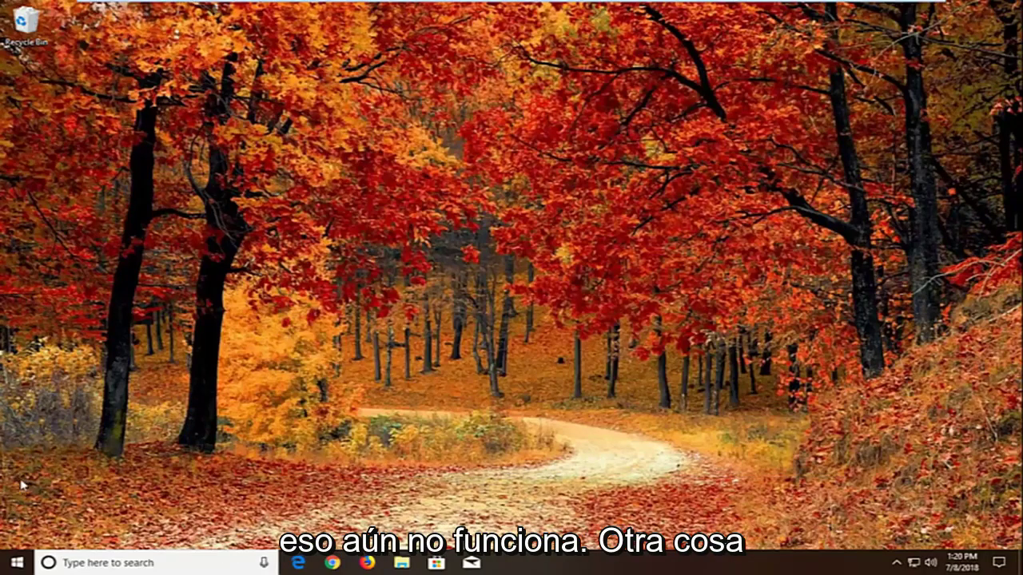
Step: Search Windows for "component services", open the Component Services desktop app and reposition its window
left_click(16, 563)
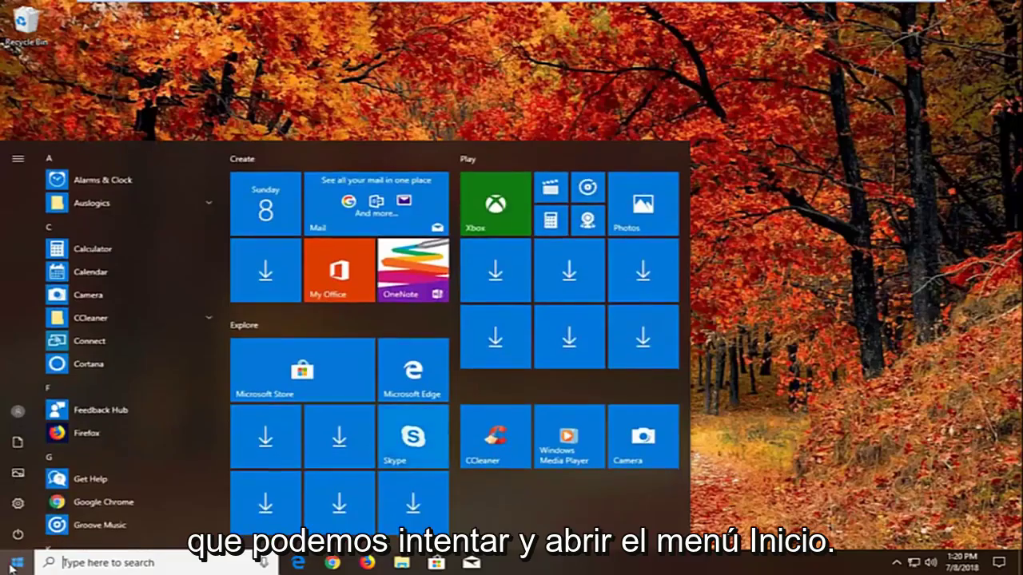
type("c")
key("BackSpace")
type("co")
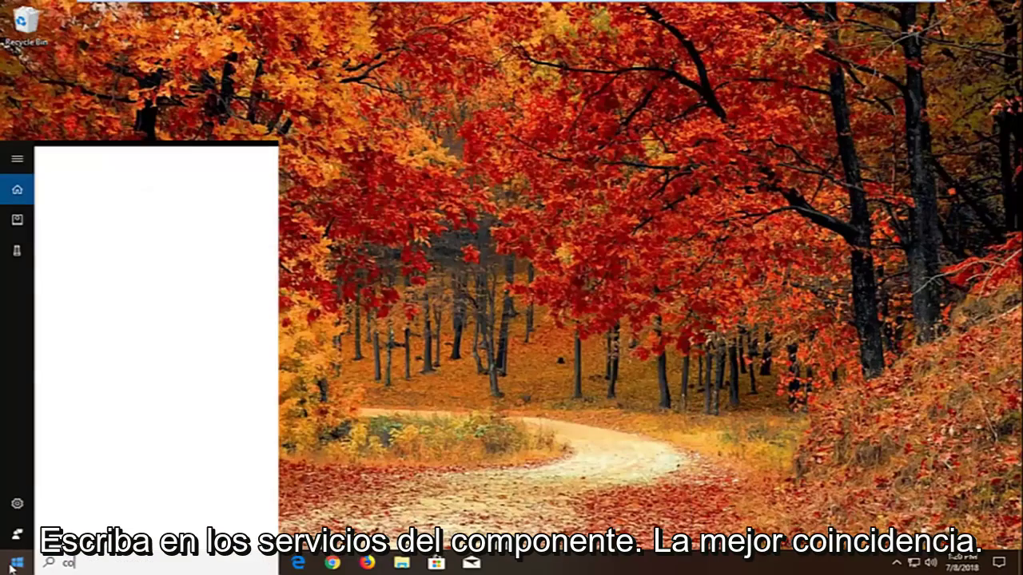
type("mponent services")
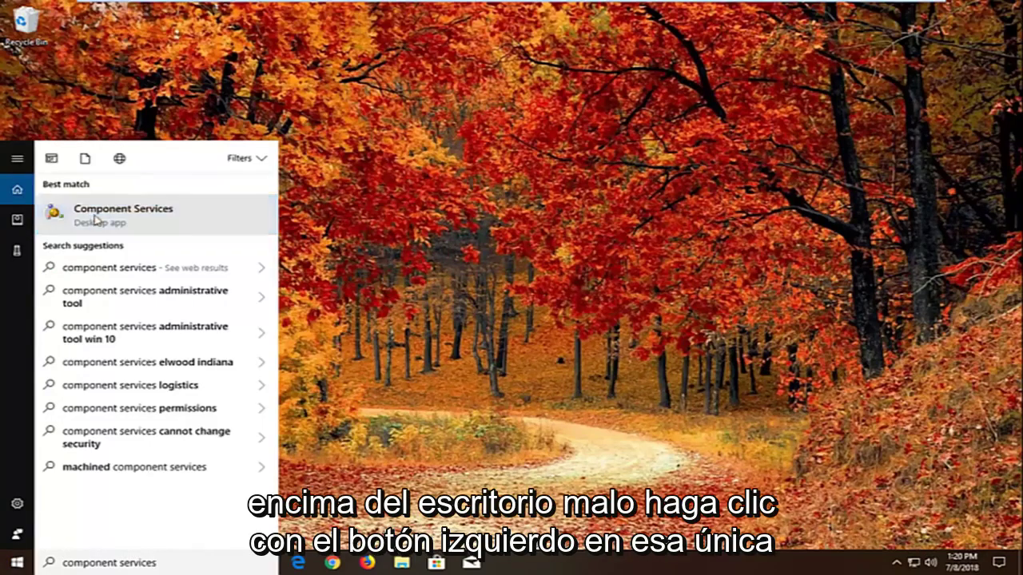
left_click(95, 218)
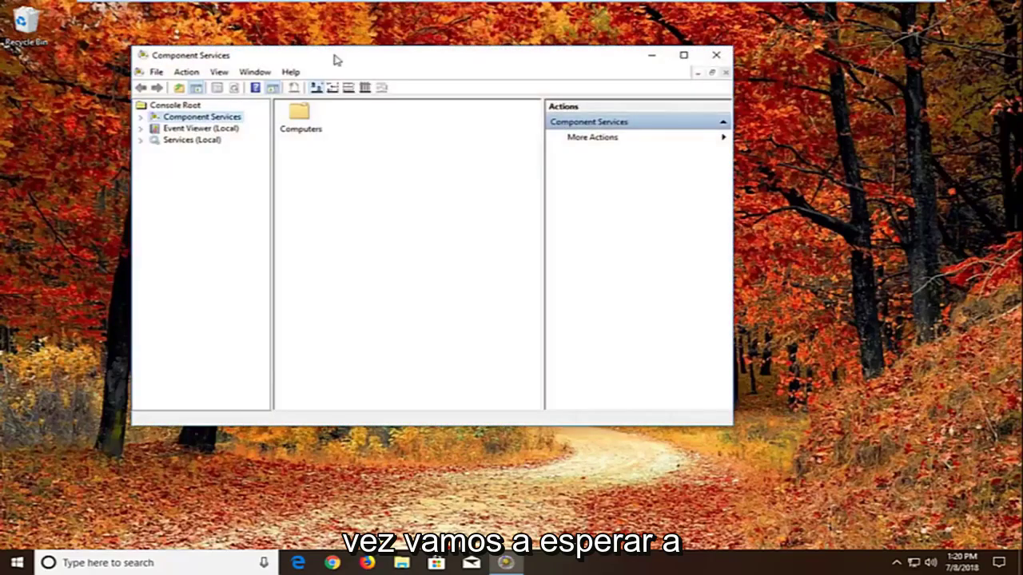
left_click_drag(333, 57, 436, 88)
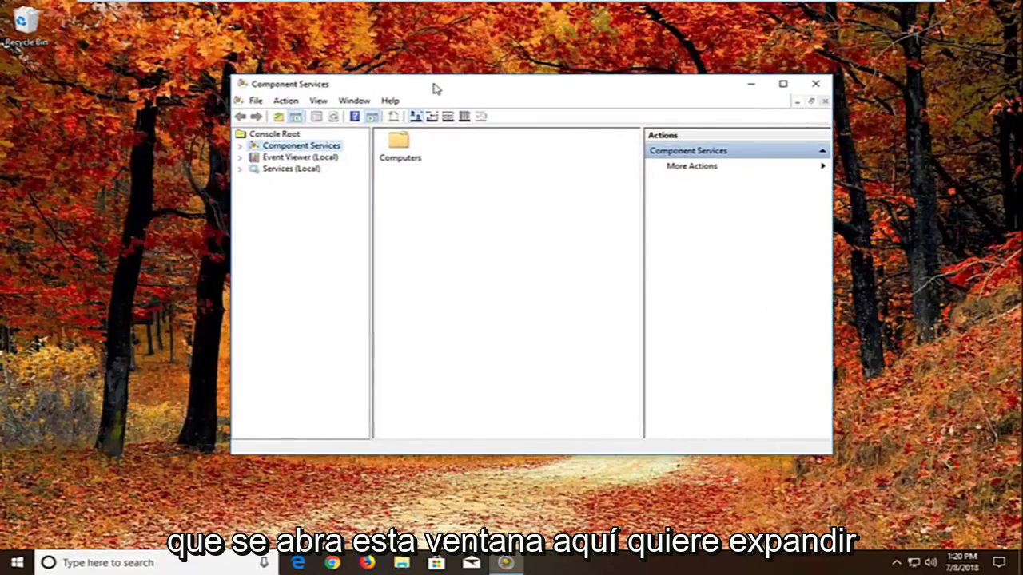
Step: Expand Component Services, select the Computers folder and open the properties of My Computer
double_click(288, 147)
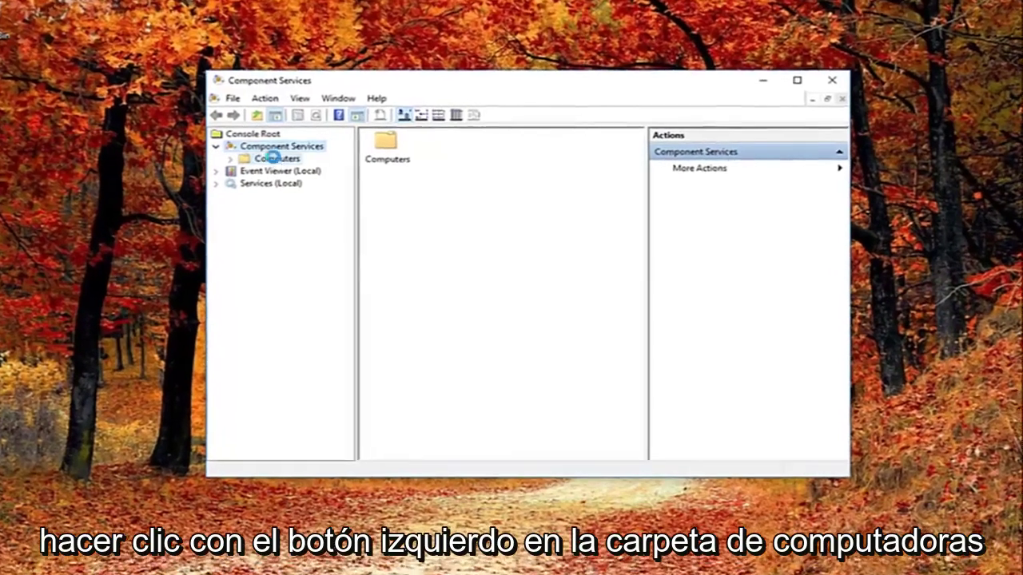
left_click(295, 157)
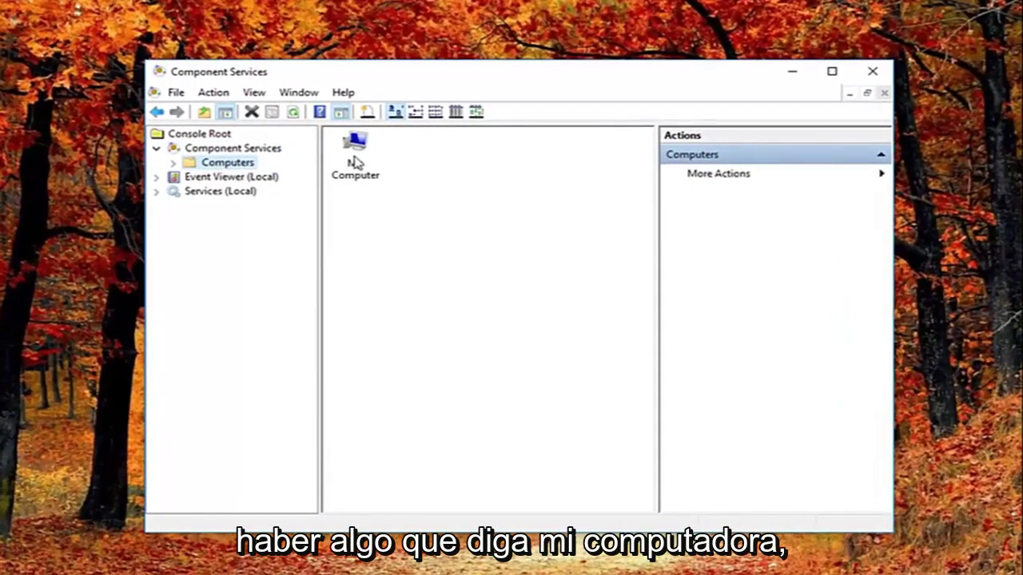
right_click(356, 162)
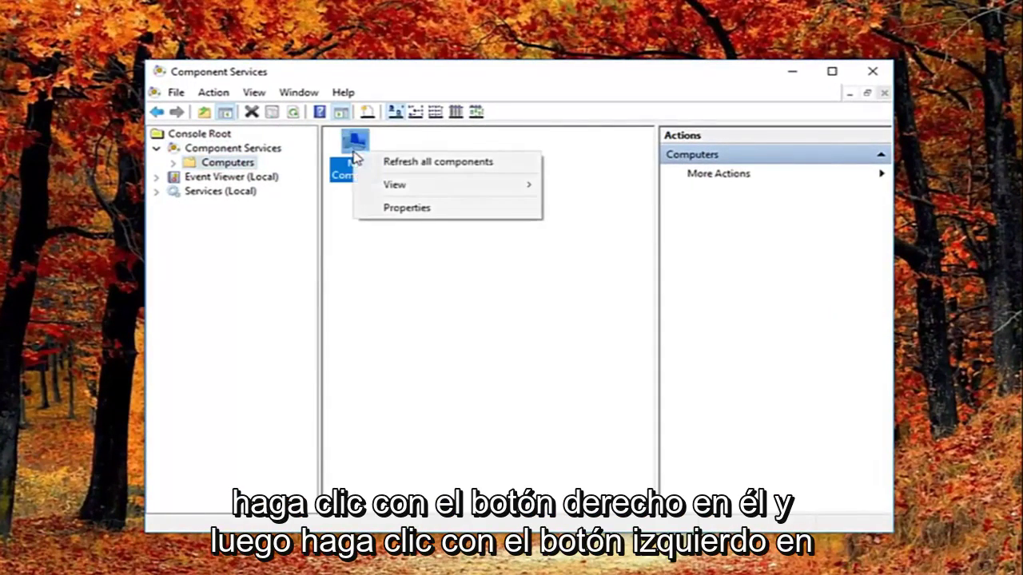
left_click(386, 209)
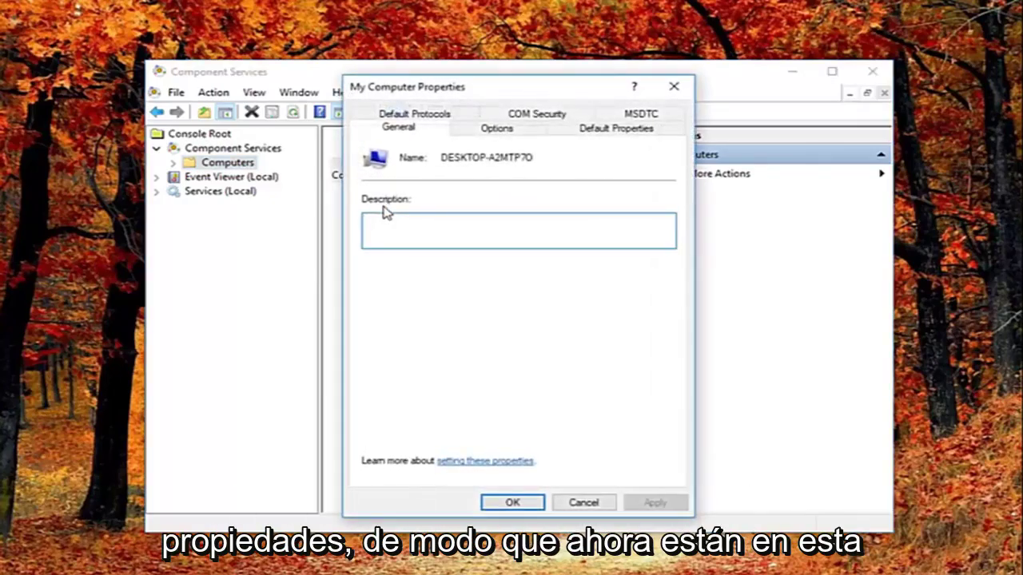
Step: Disable "Enable Distributed COM on this computer" in the default properties, apply the machine-wide DCOM change and close the properties dialog
left_click(605, 136)
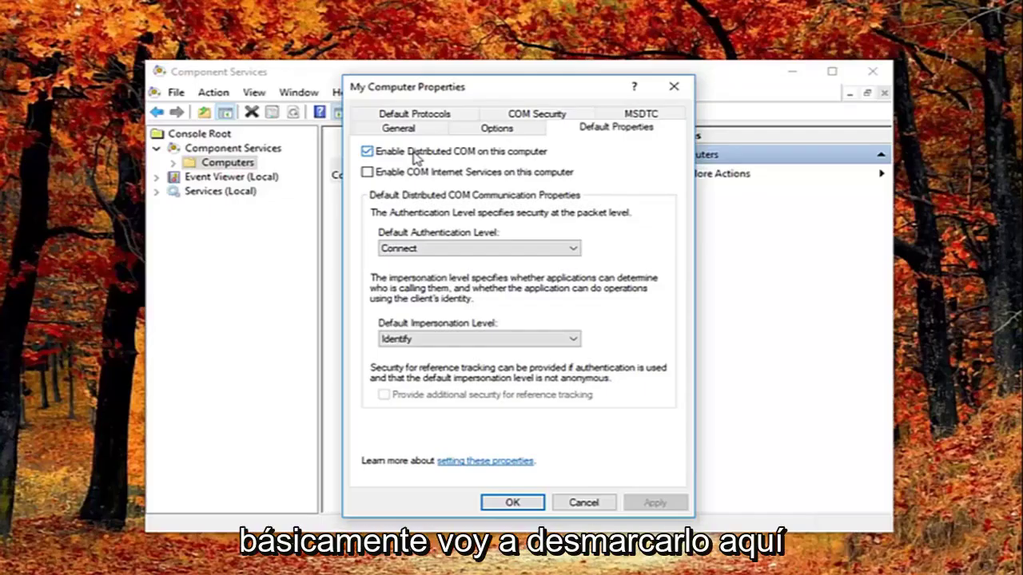
left_click(413, 156)
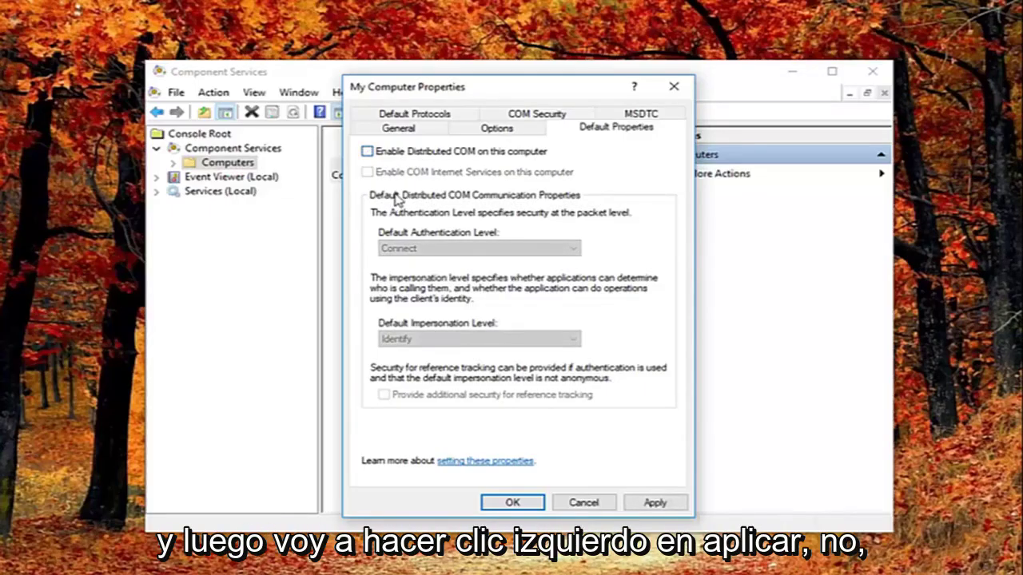
left_click(652, 503)
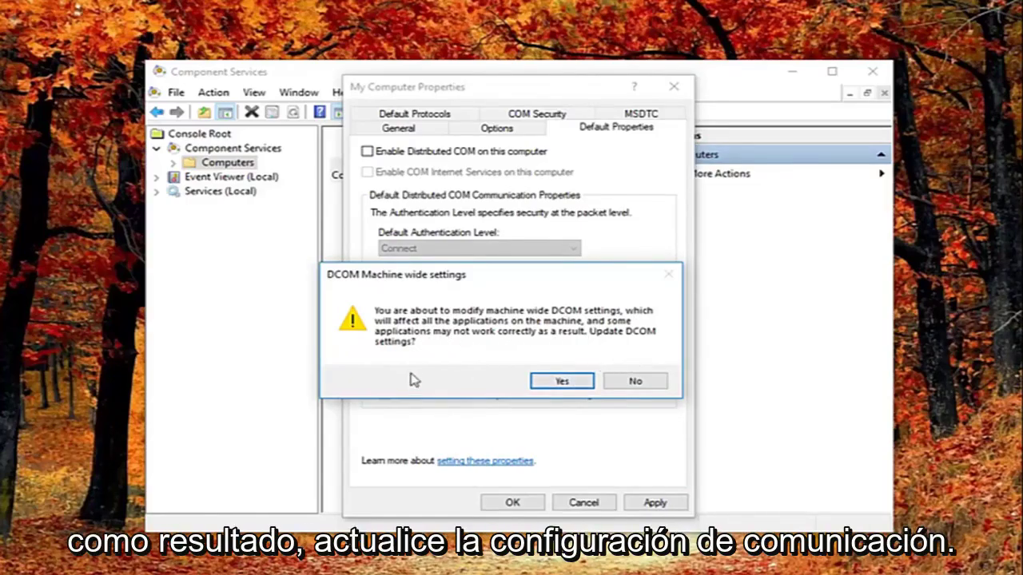
left_click(560, 382)
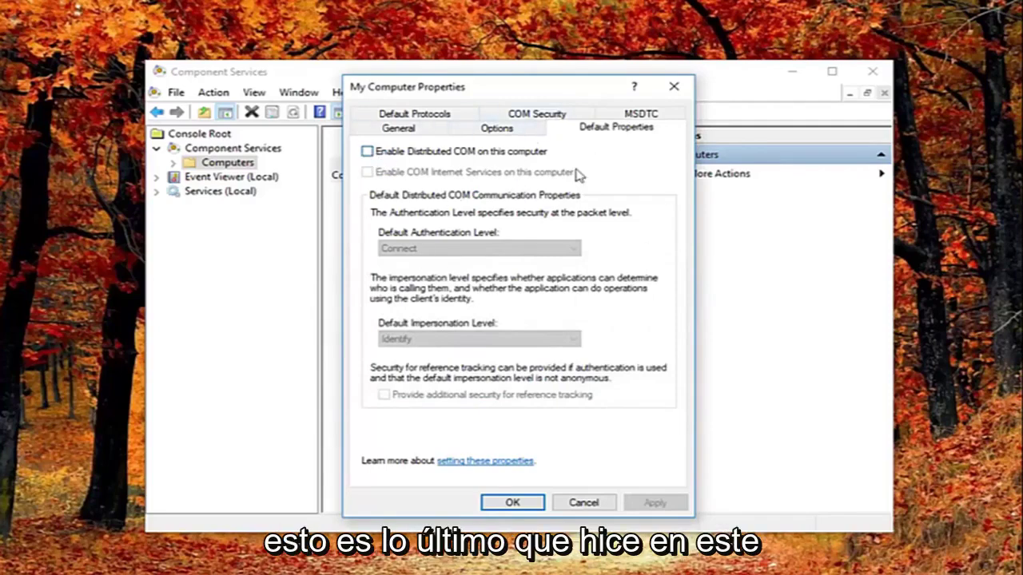
left_click(672, 90)
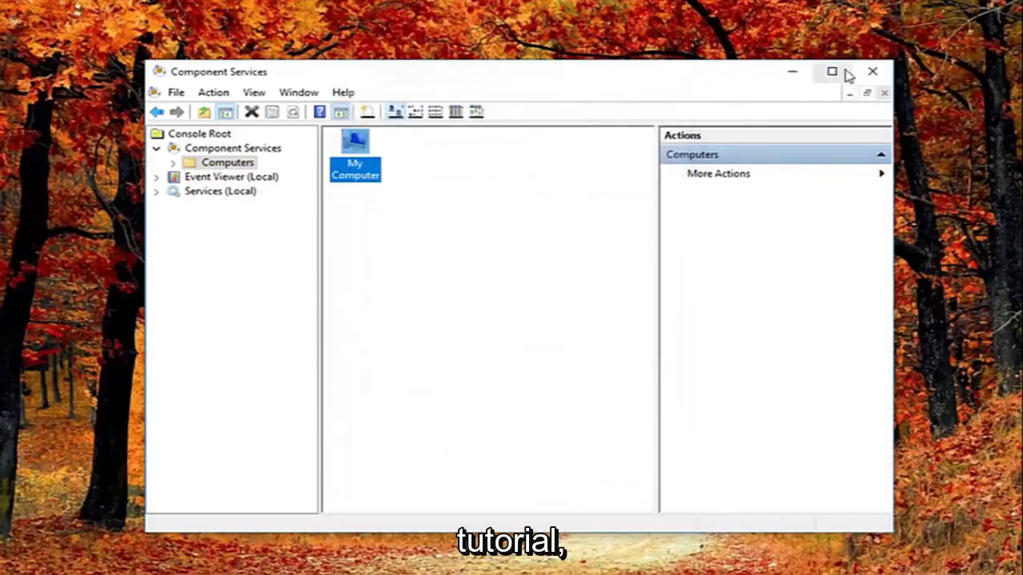